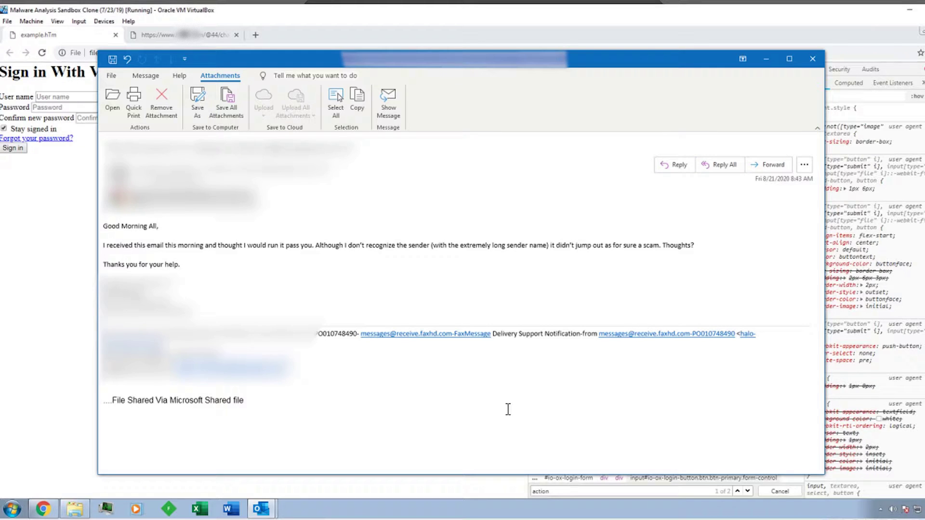
Mark the email's fake shared-file line, then select the phishing form's 100.php action URL in DevTools
drag(106, 401, 284, 402)
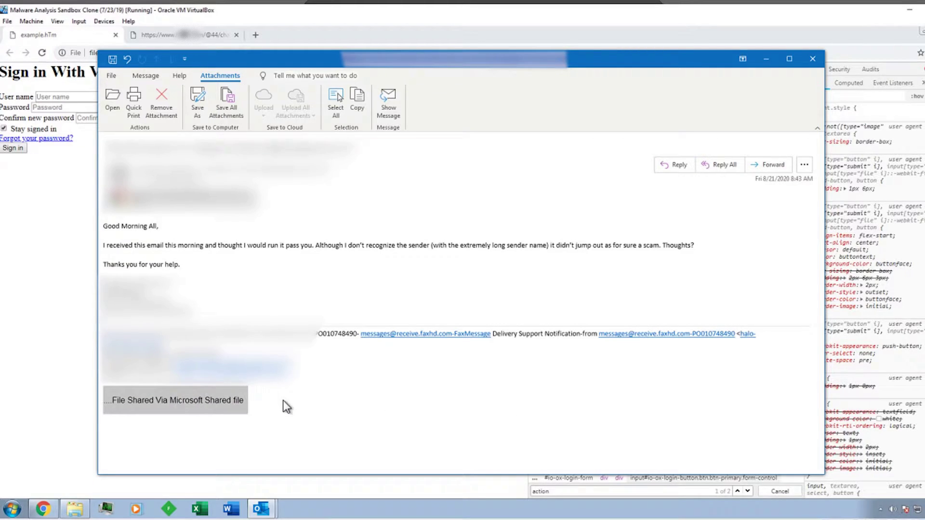
click(283, 400)
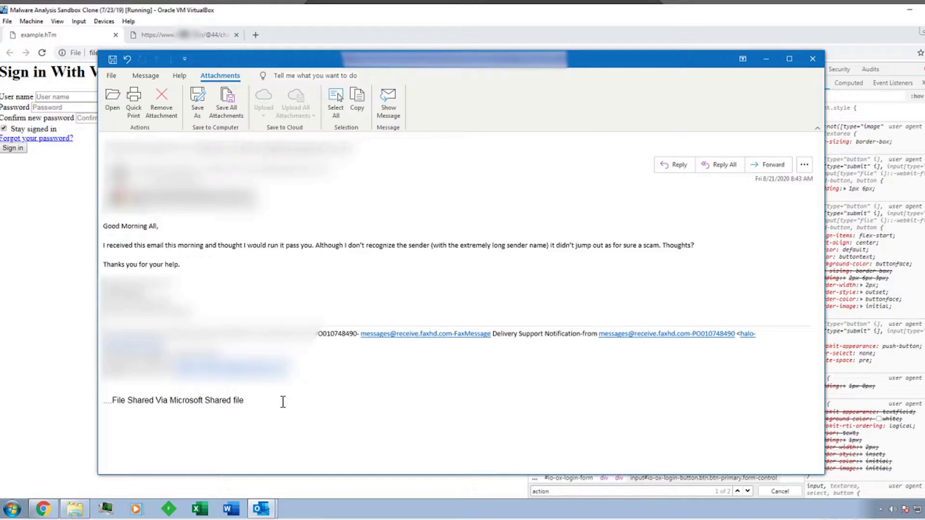
mouse_move(230, 205)
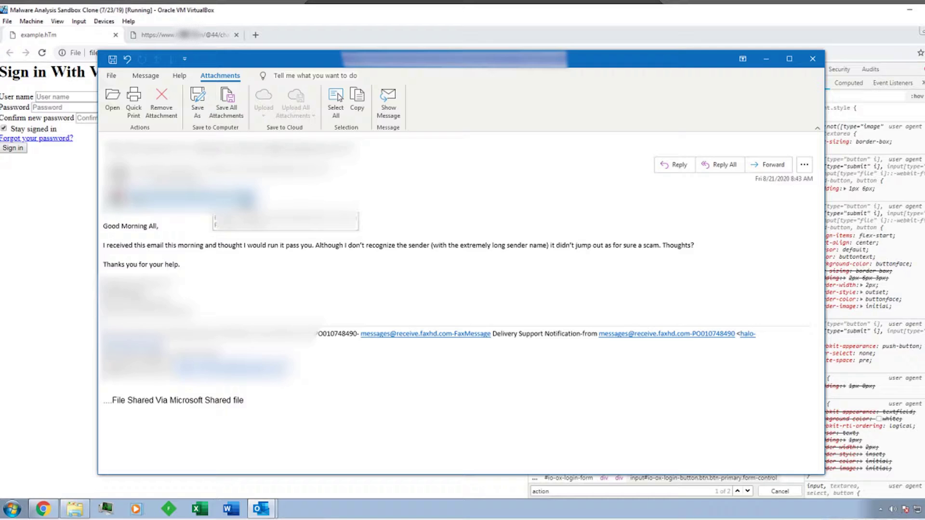
click(62, 185)
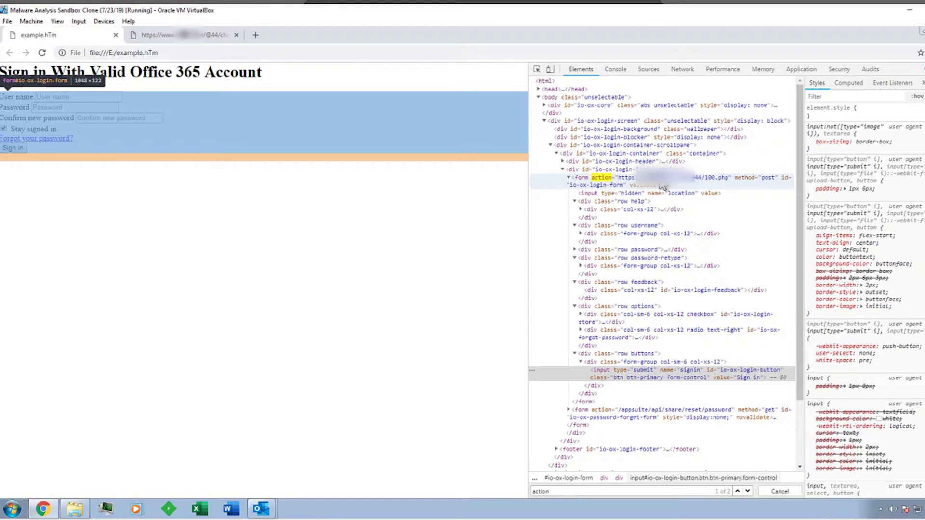
double_click(642, 186)
drag(620, 177, 707, 177)
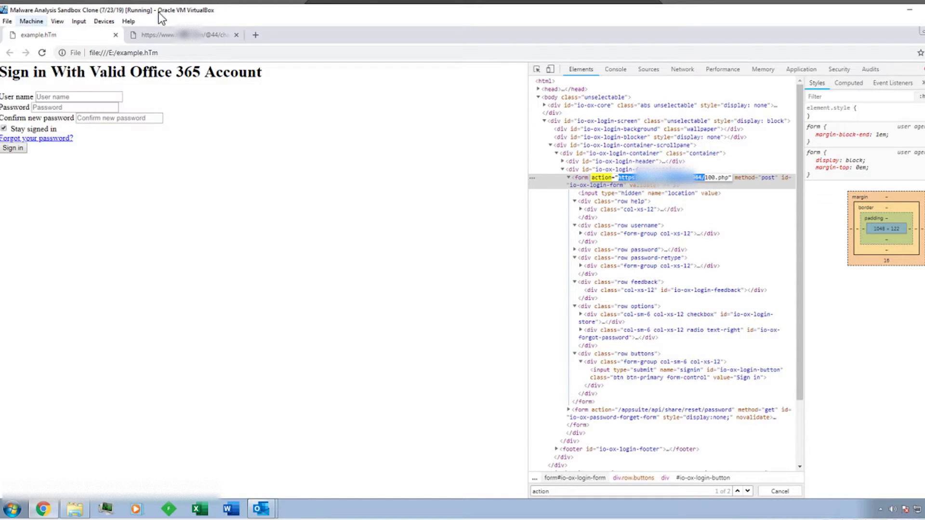
Paste and load the copied attacker server address in a new tab, then view chameh_skoda.txt
click(256, 35)
right_click(256, 54)
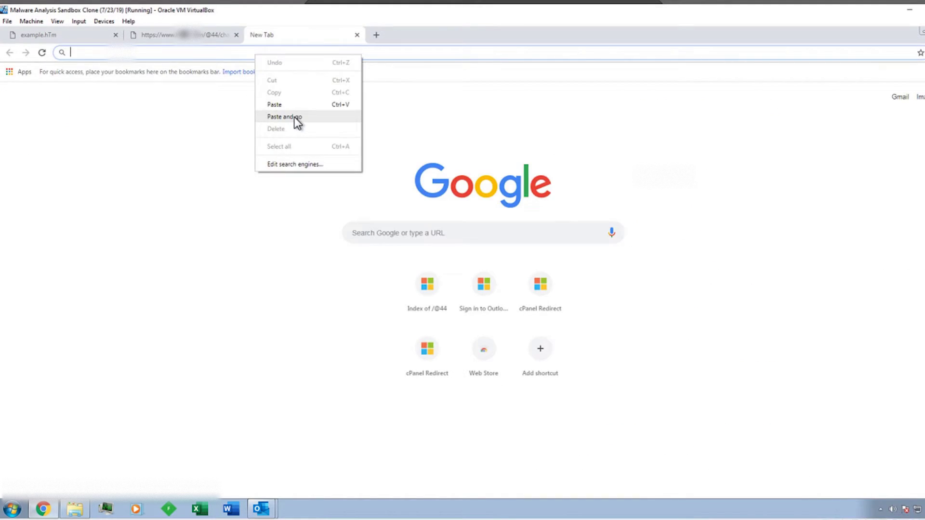
click(294, 117)
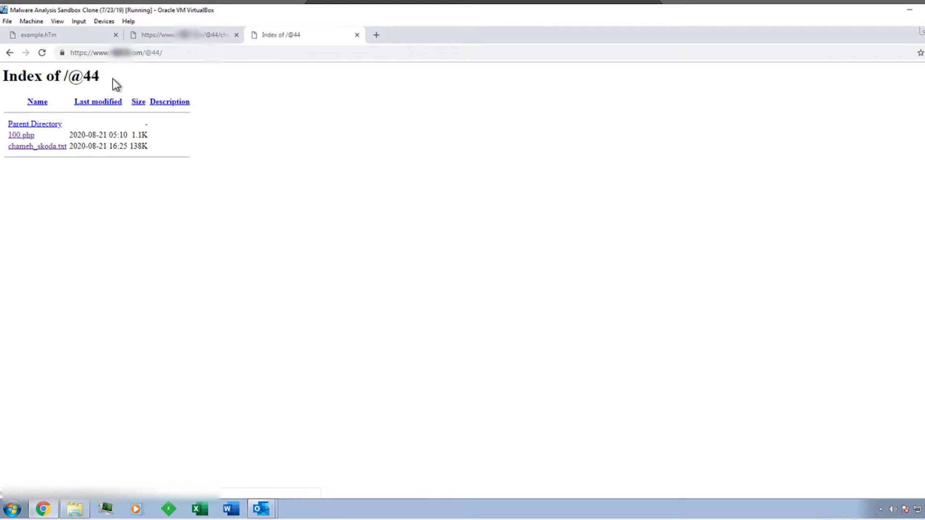
click(166, 40)
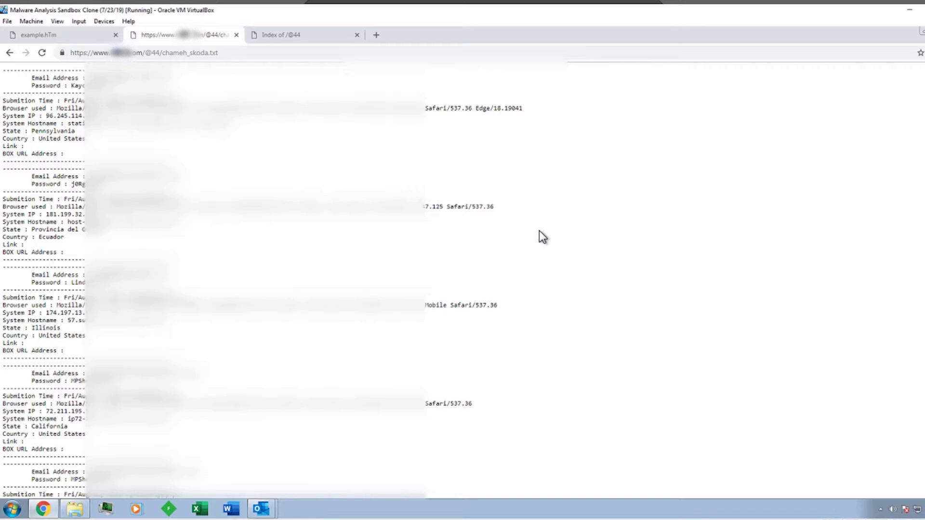
Scroll through the harvested chameh_skoda.txt entries and highlight the California victim's email address
scroll(544, 231, down, 15)
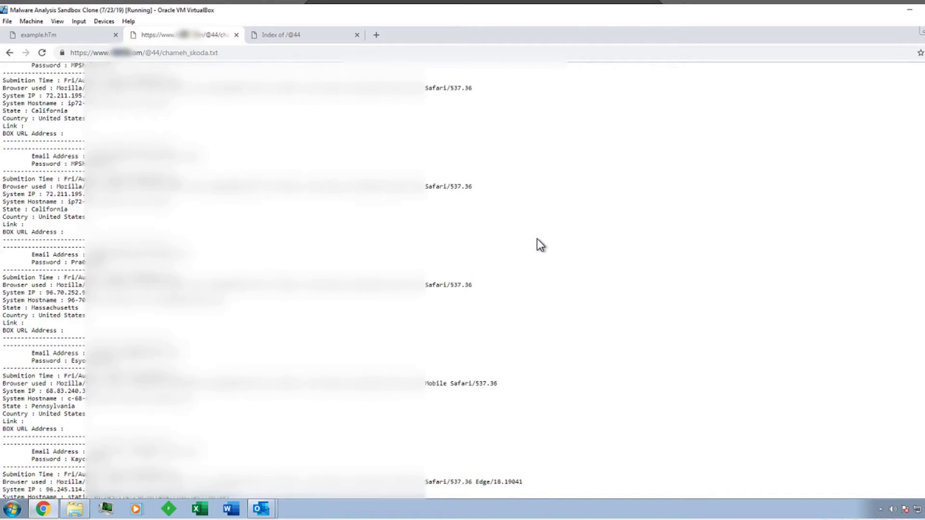
scroll(536, 239, down, 15)
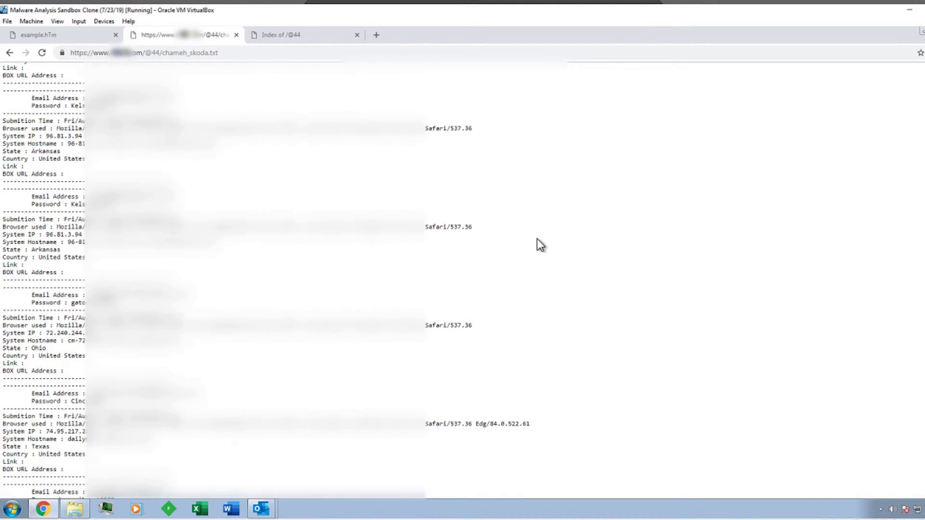
scroll(540, 245, down, 15)
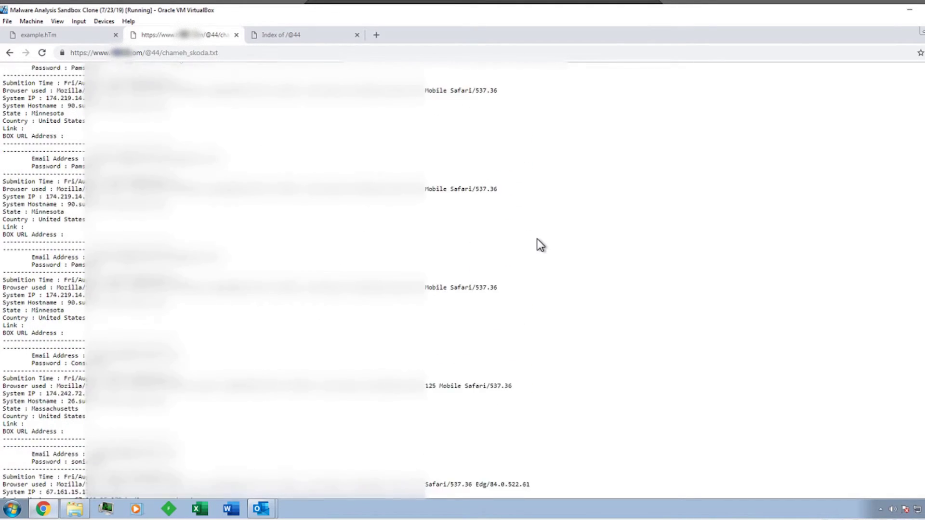
scroll(539, 245, down, 15)
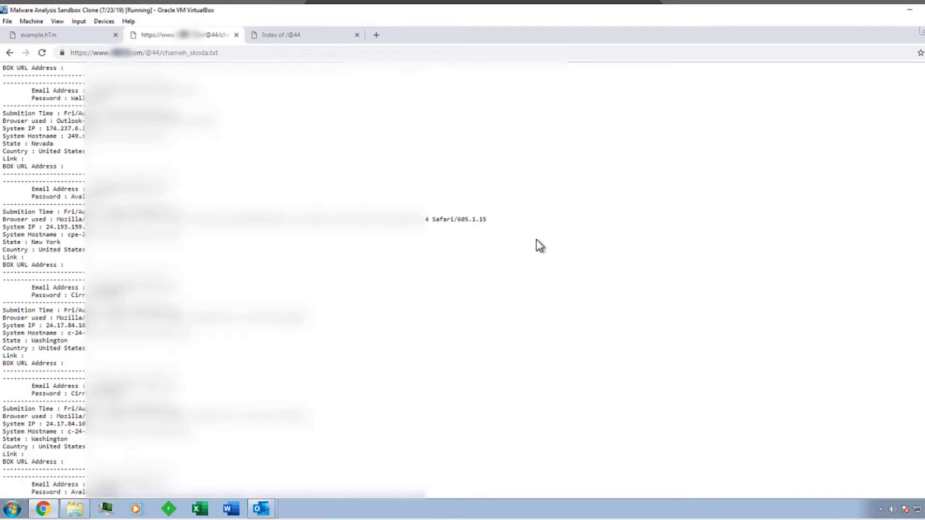
scroll(540, 246, down, 15)
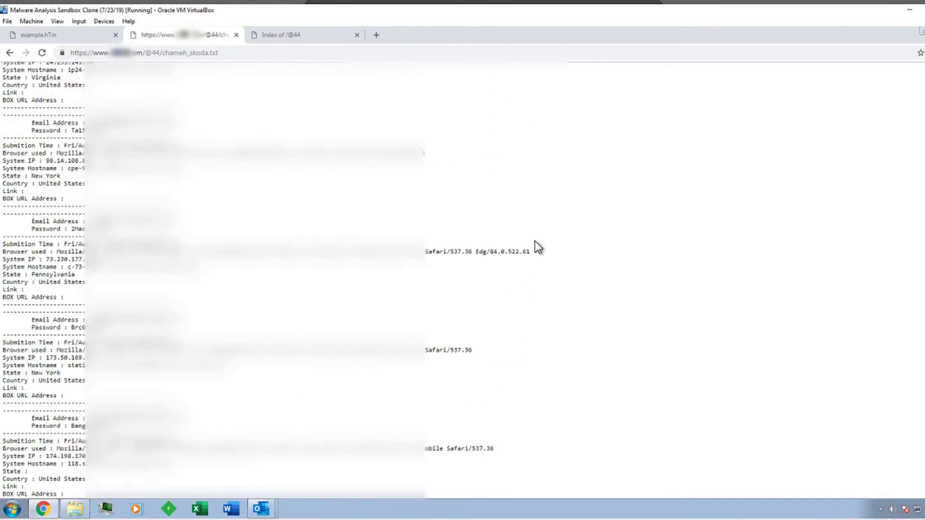
scroll(537, 248, down, 15)
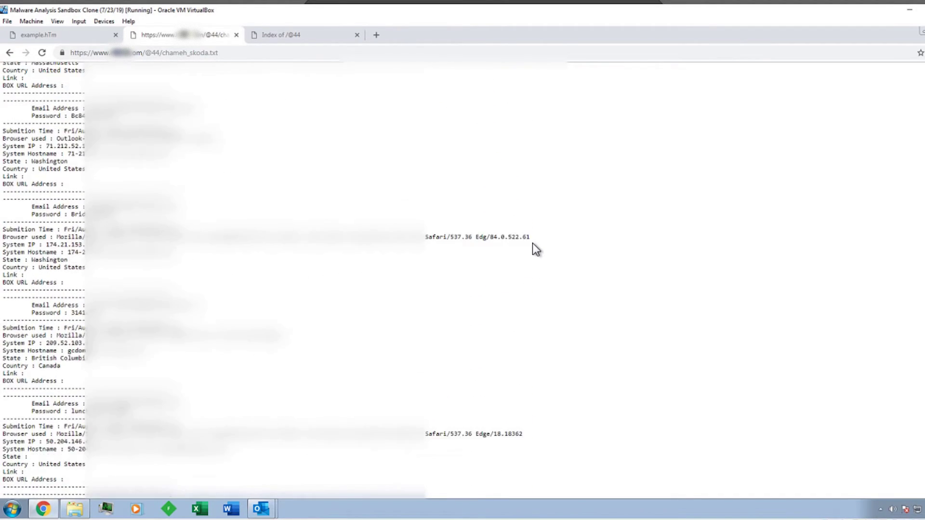
scroll(526, 250, down, 8)
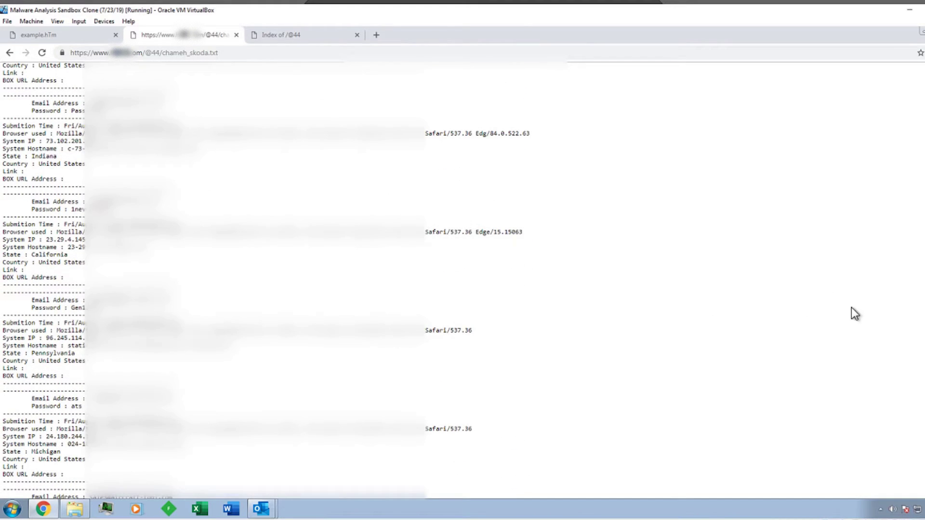
scroll(266, 280, down, 6)
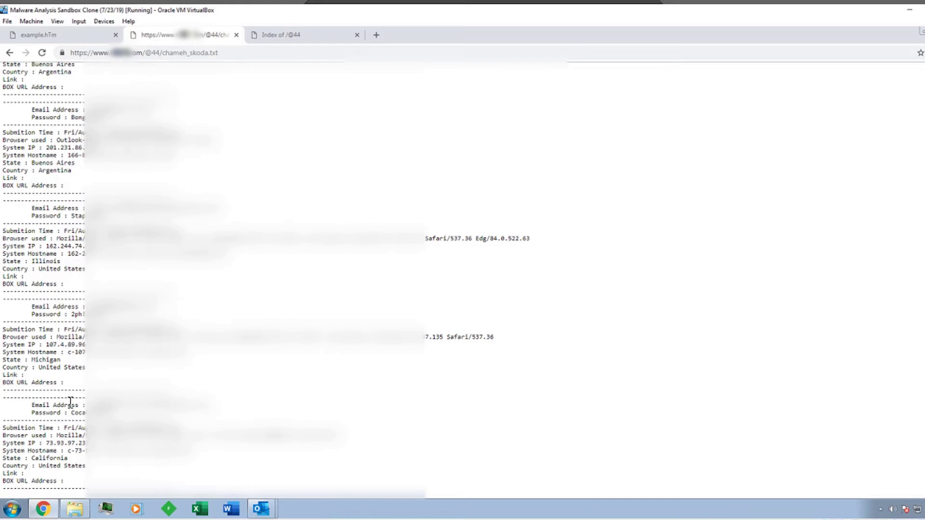
drag(92, 405, 212, 407)
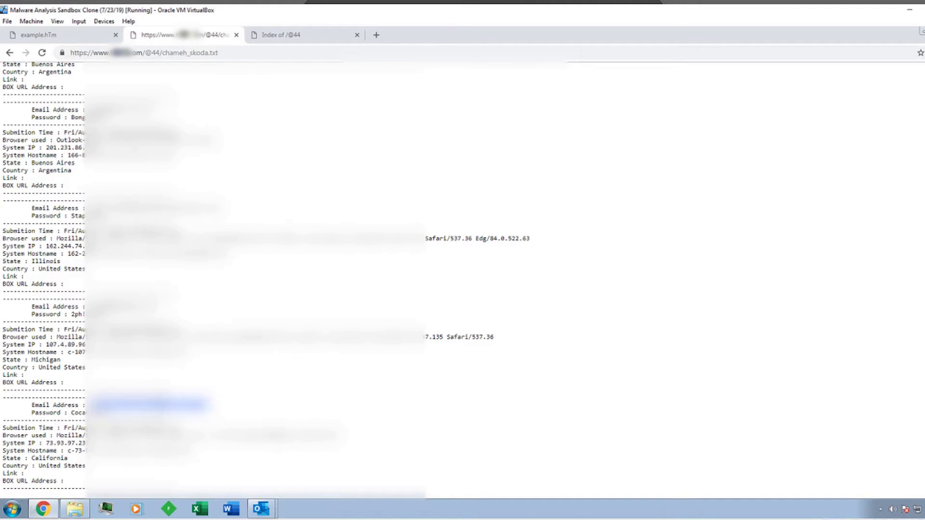
click(222, 410)
double_click(159, 404)
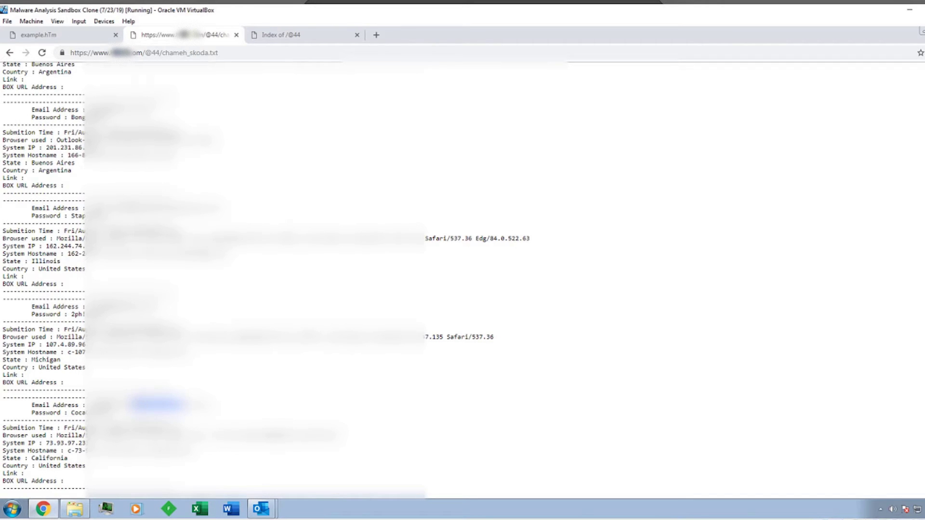
Reselect the California victim's email and mark the last record's submission time and browser lines
click(159, 404)
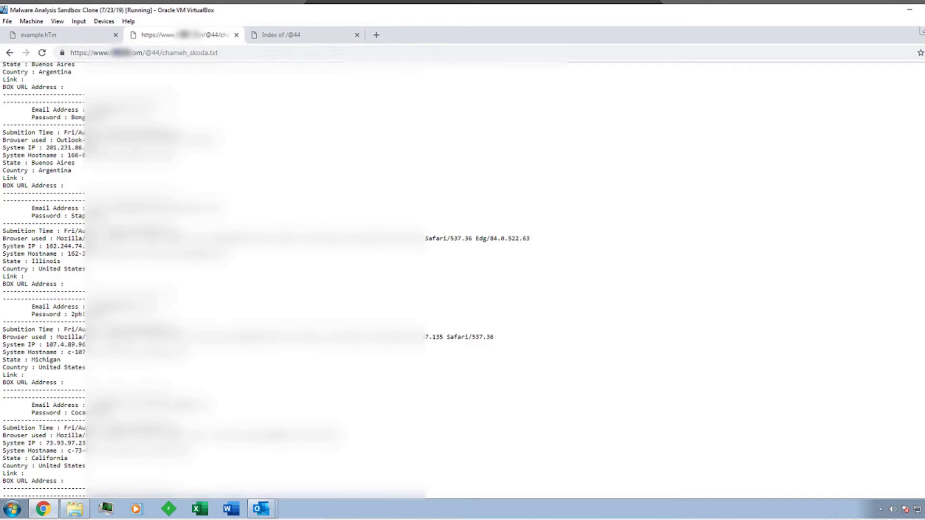
double_click(171, 404)
scroll(236, 412, down, 4)
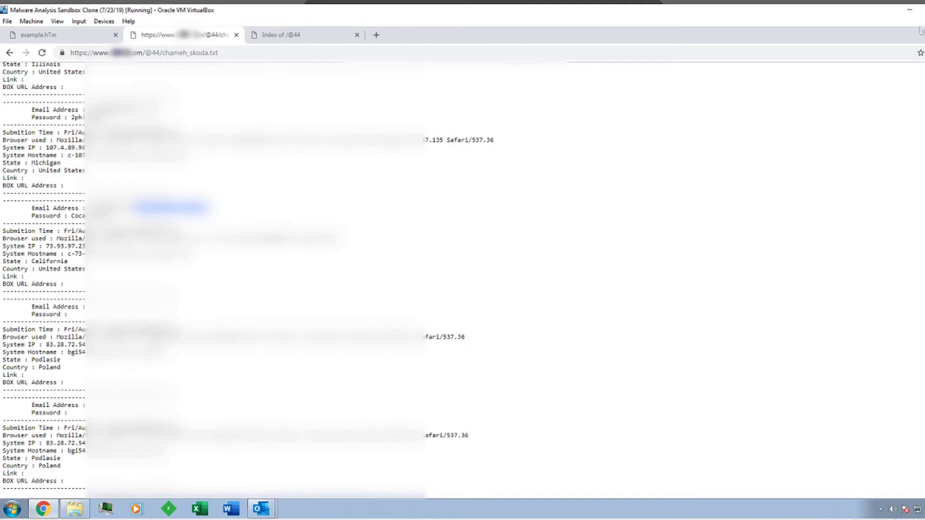
drag(2, 428, 193, 436)
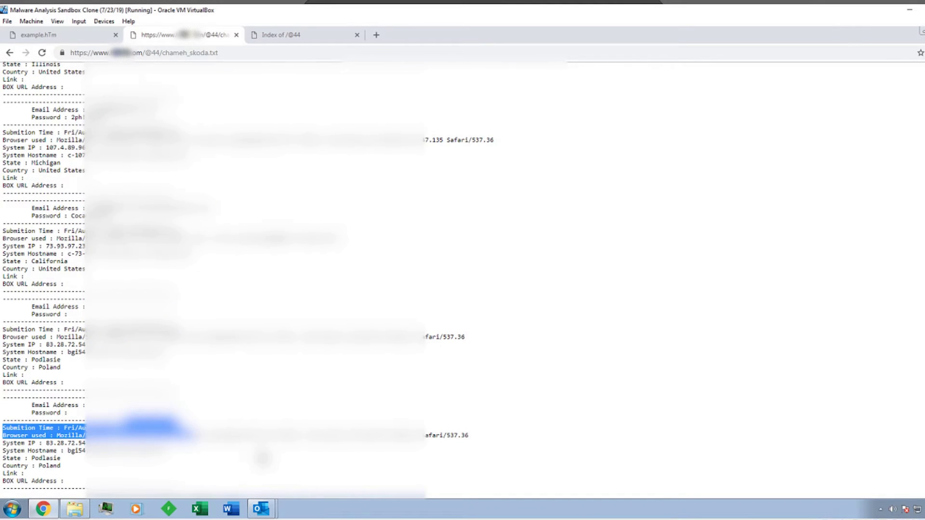
click(263, 459)
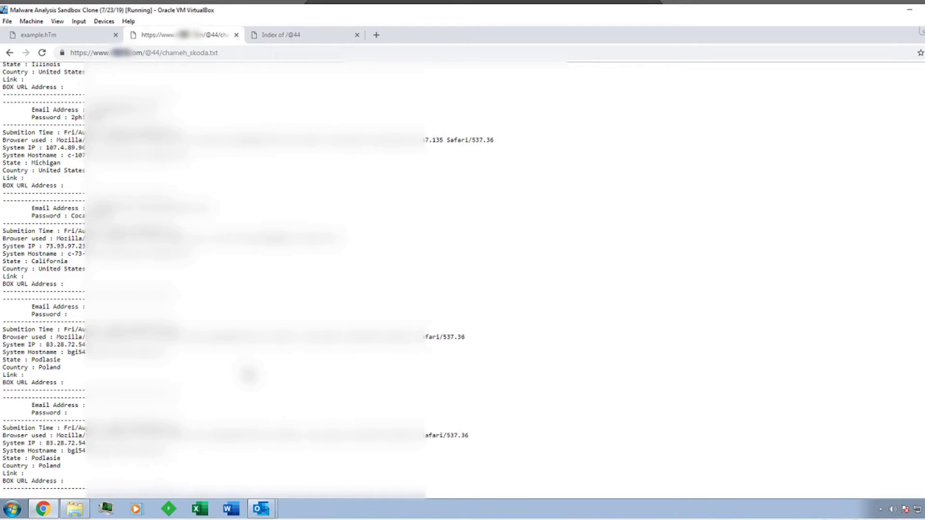
Scroll on to the Massachusetts entries and highlight the chameh_skoda.txt file name in the URL
scroll(249, 374, down, 15)
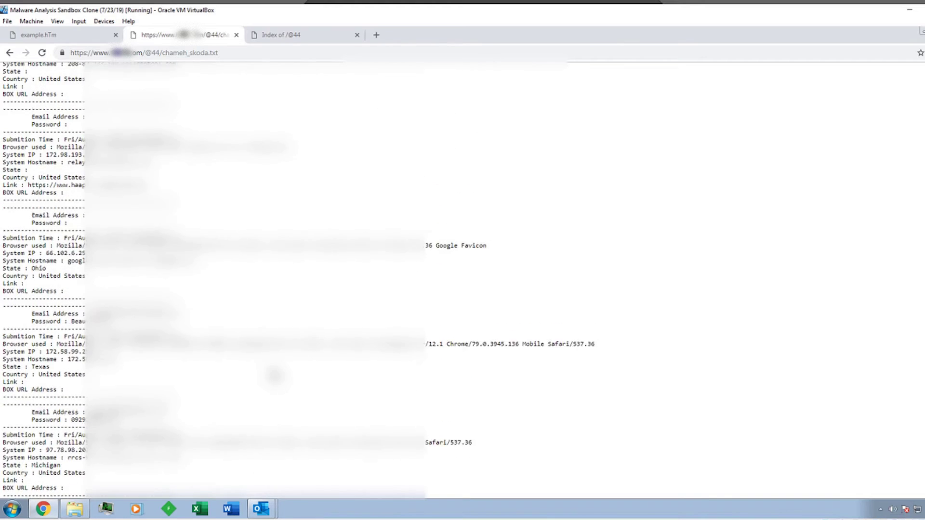
scroll(275, 376, down, 15)
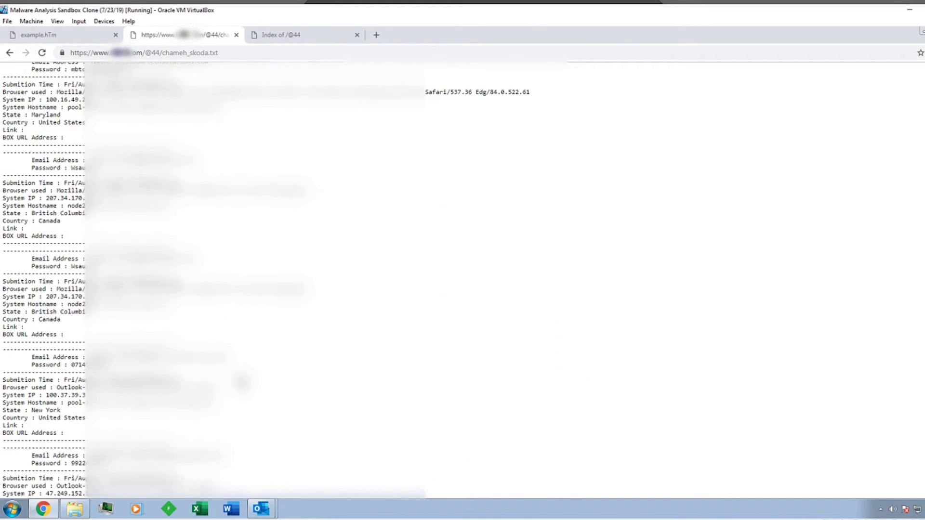
scroll(241, 381, down, 8)
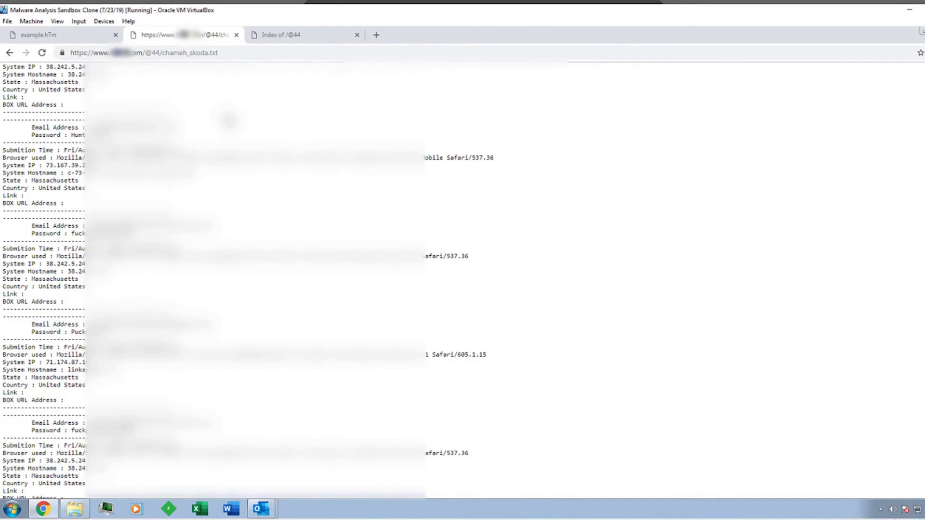
drag(219, 53, 166, 54)
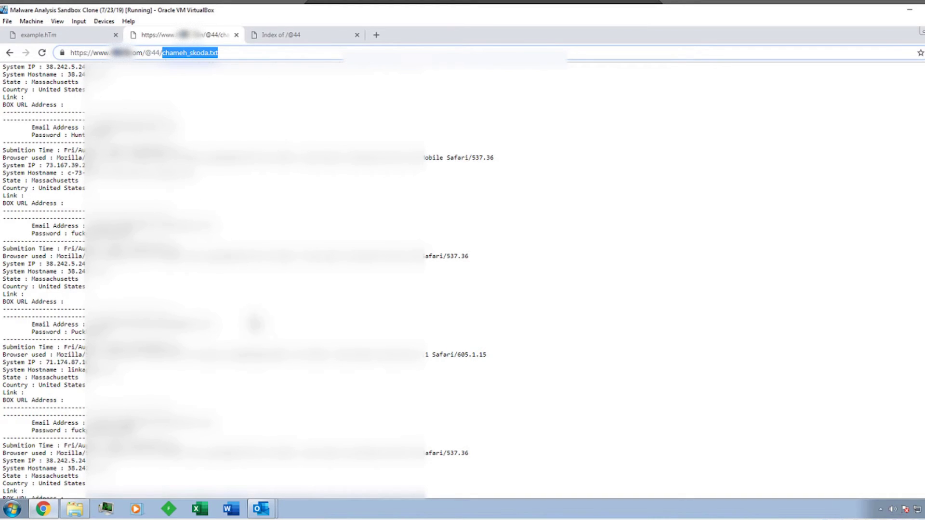
click(260, 351)
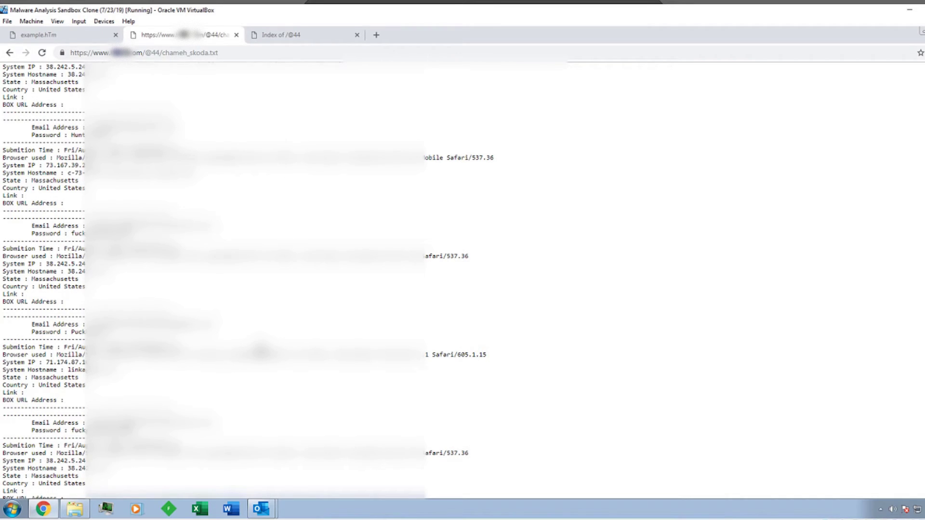
Scroll the log past the Pennsylvania, Illinois, Oregon and Arizona records to the Indiana and Hawaii victims
scroll(260, 352, down, 10)
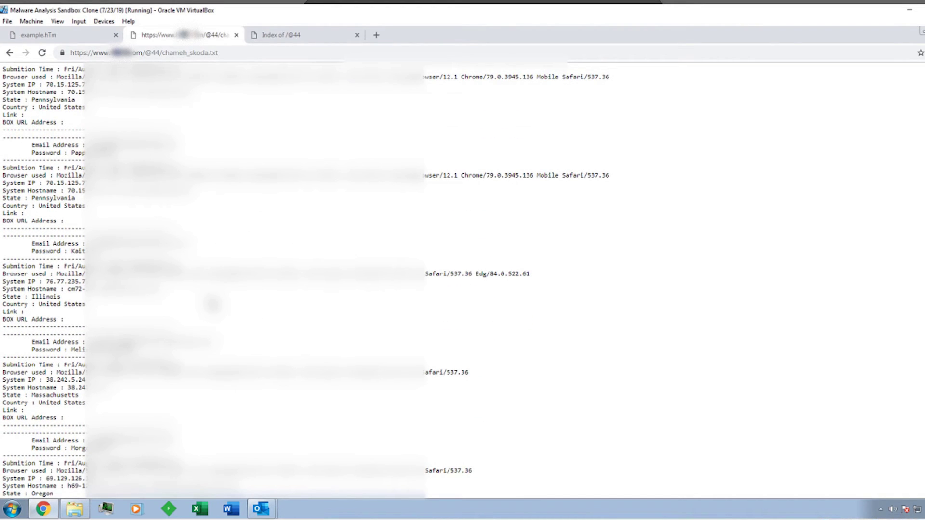
scroll(260, 279, down, 15)
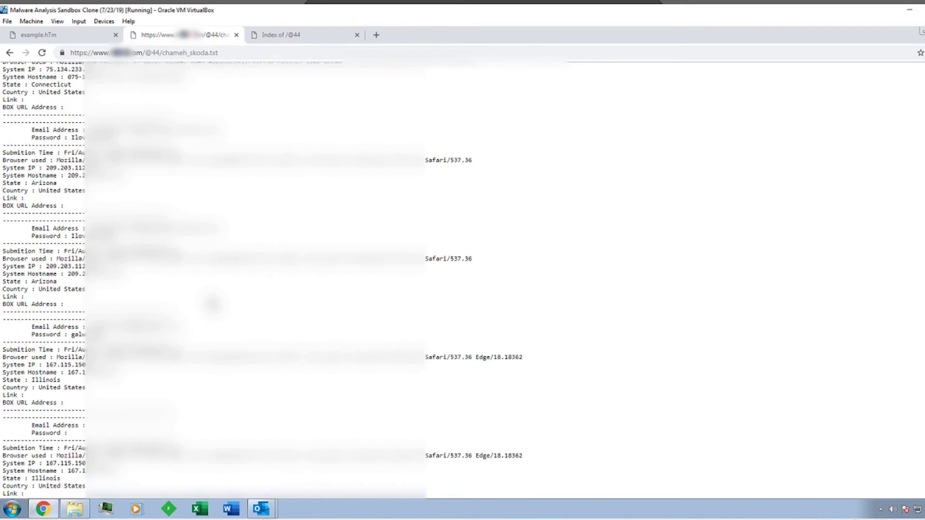
scroll(213, 304, down, 15)
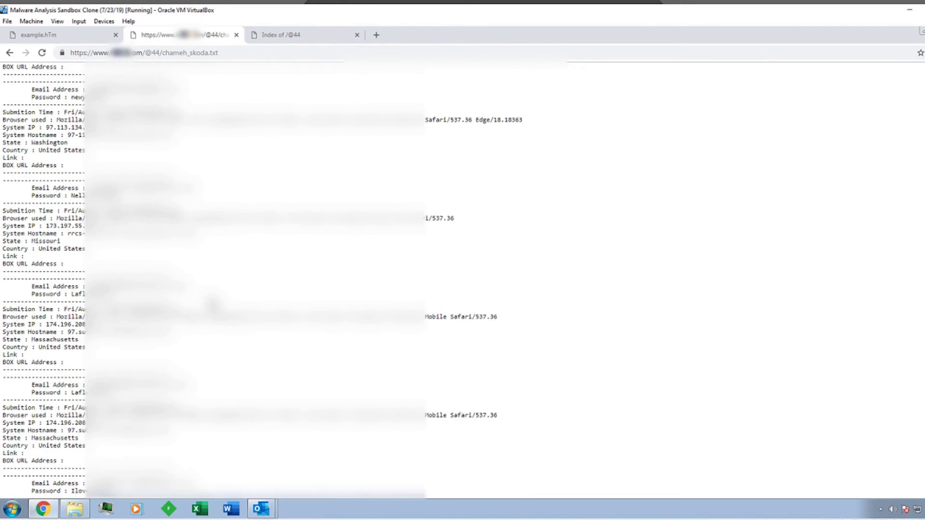
scroll(213, 304, down, 15)
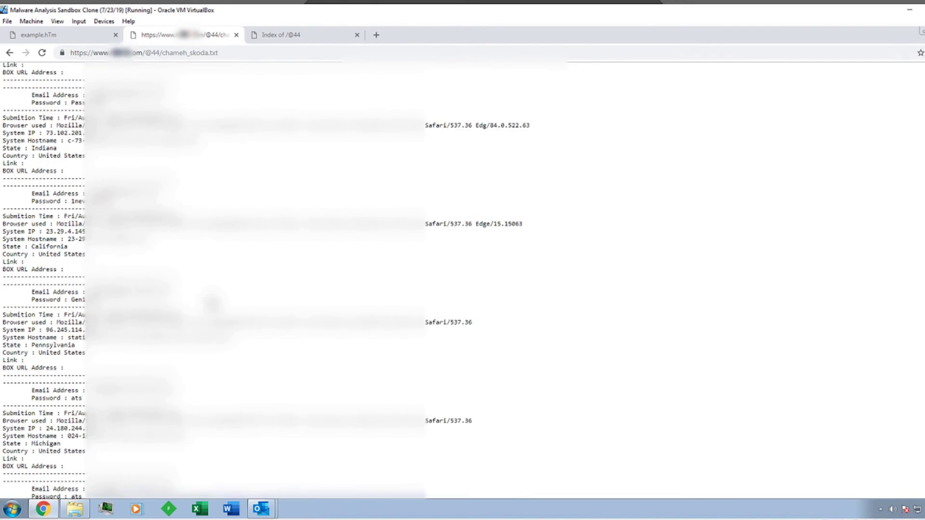
scroll(213, 304, down, 11)
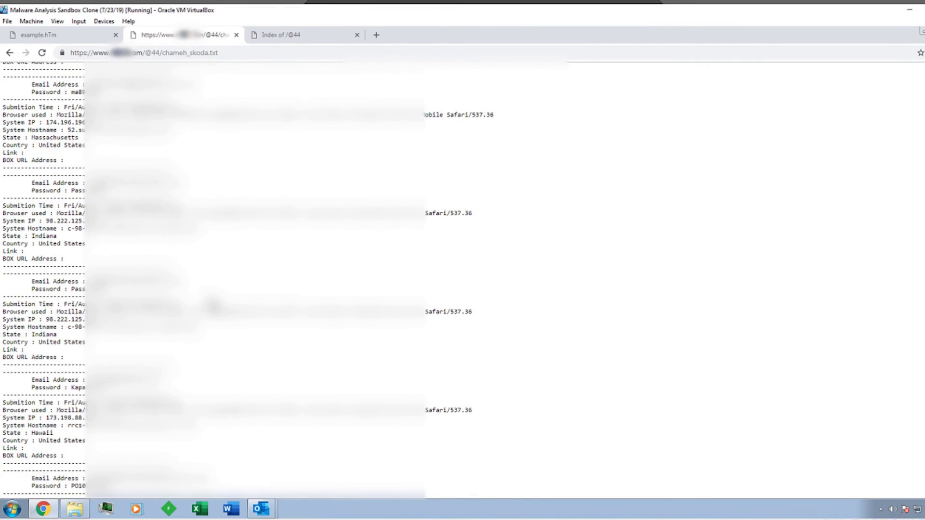